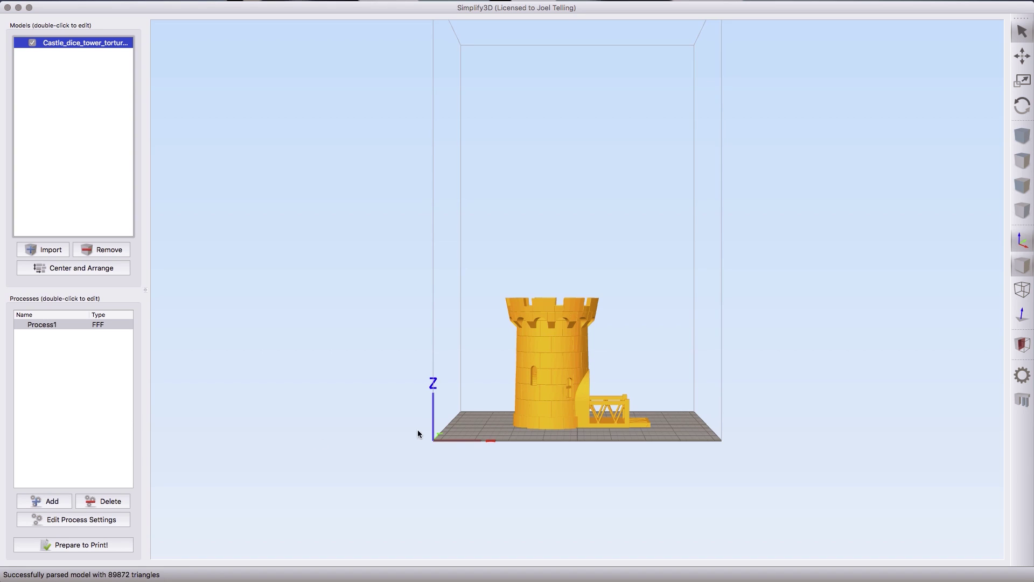
pyautogui.moveTo(717, 419); pyautogui.dragTo(612, 435)
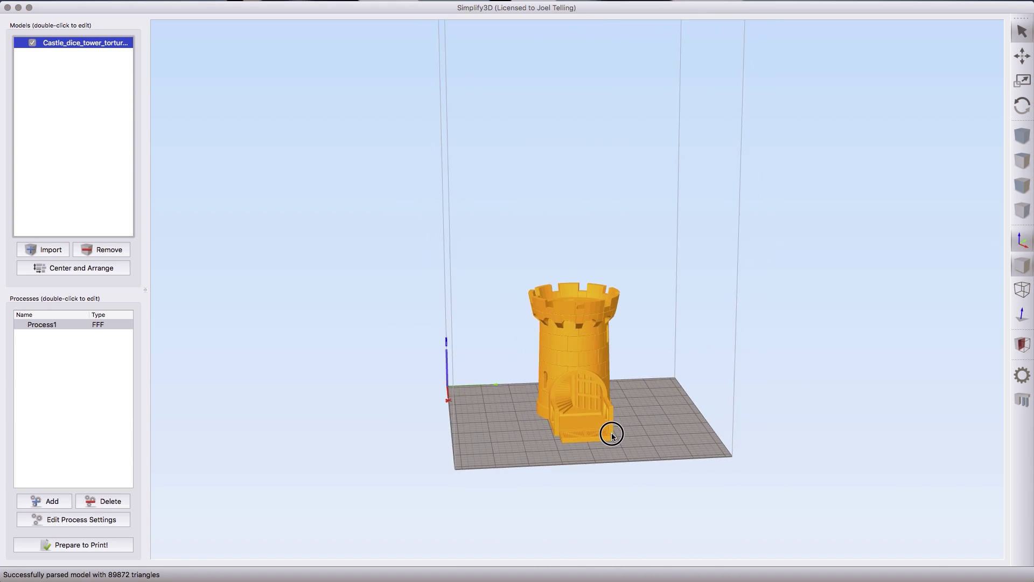
pyautogui.scroll(6, 606, 447)
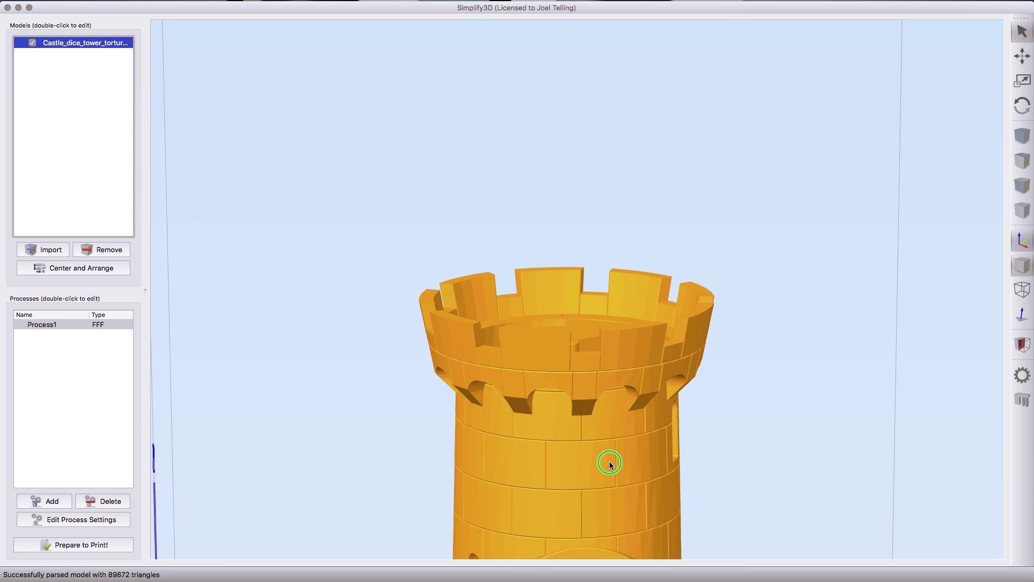
pyautogui.moveTo(607, 462); pyautogui.dragTo(604, 271, button='right')
pyautogui.moveTo(605, 271); pyautogui.dragTo(381, 330)
pyautogui.scroll(10, 580, 402)
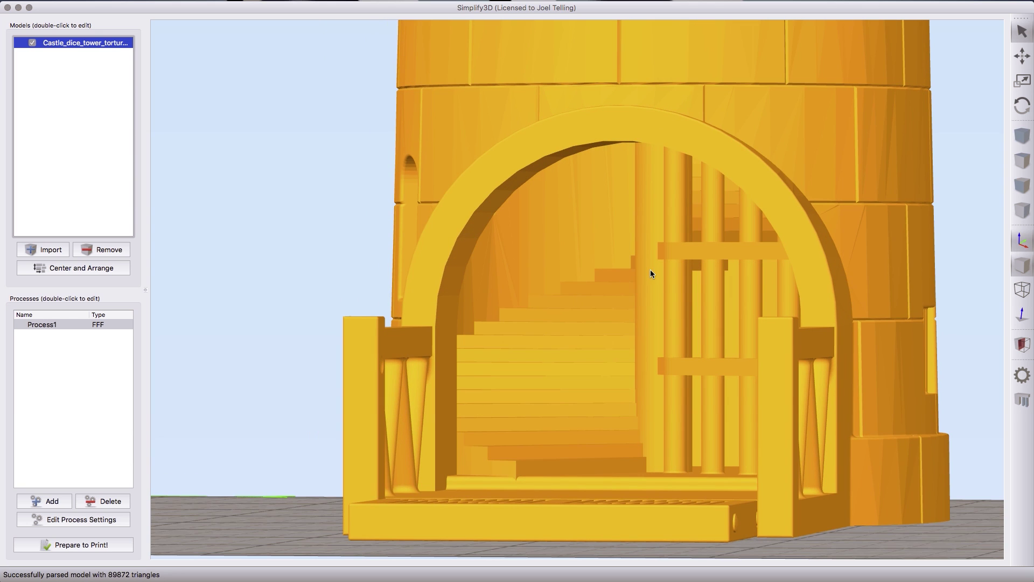
pyautogui.scroll(-5, 703, 248)
pyautogui.moveTo(669, 203); pyautogui.dragTo(649, 205)
pyautogui.moveTo(649, 205); pyautogui.dragTo(605, 290, button='right')
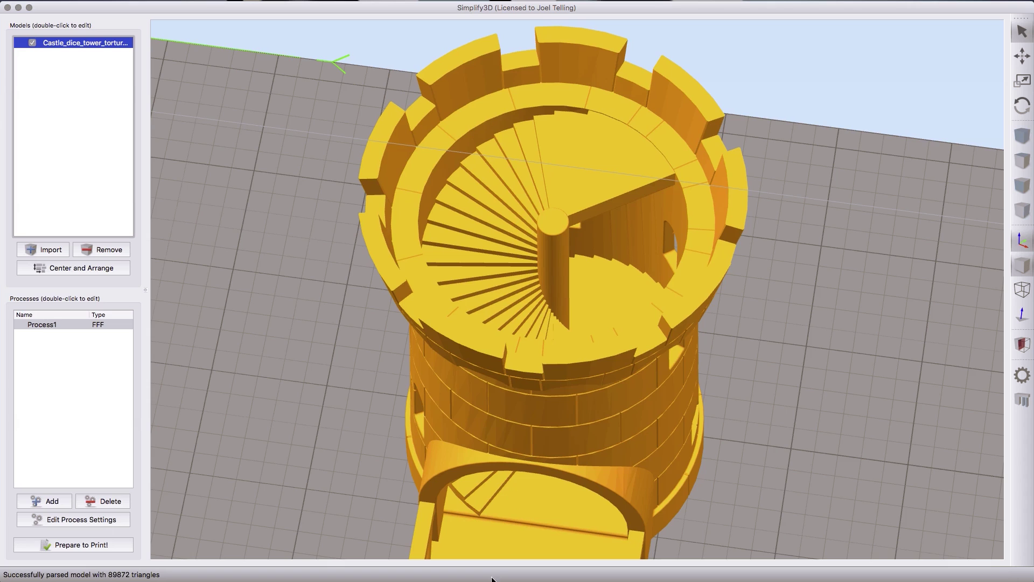
pyautogui.moveTo(571, 500)
pyautogui.mouseDown()
pyautogui.moveTo(570, 480)
pyautogui.moveTo(564, 499)
pyautogui.moveTo(583, 475)
pyautogui.moveTo(507, 423)
pyautogui.mouseUp()
pyautogui.moveTo(576, 475)
pyautogui.mouseDown()
pyautogui.moveTo(628, 386)
pyautogui.moveTo(596, 478)
pyautogui.moveTo(618, 371)
pyautogui.moveTo(378, 340)
pyautogui.moveTo(494, 355)
pyautogui.moveTo(549, 384)
pyautogui.moveTo(566, 466)
pyautogui.mouseUp()
pyautogui.scroll(8, 539, 454)
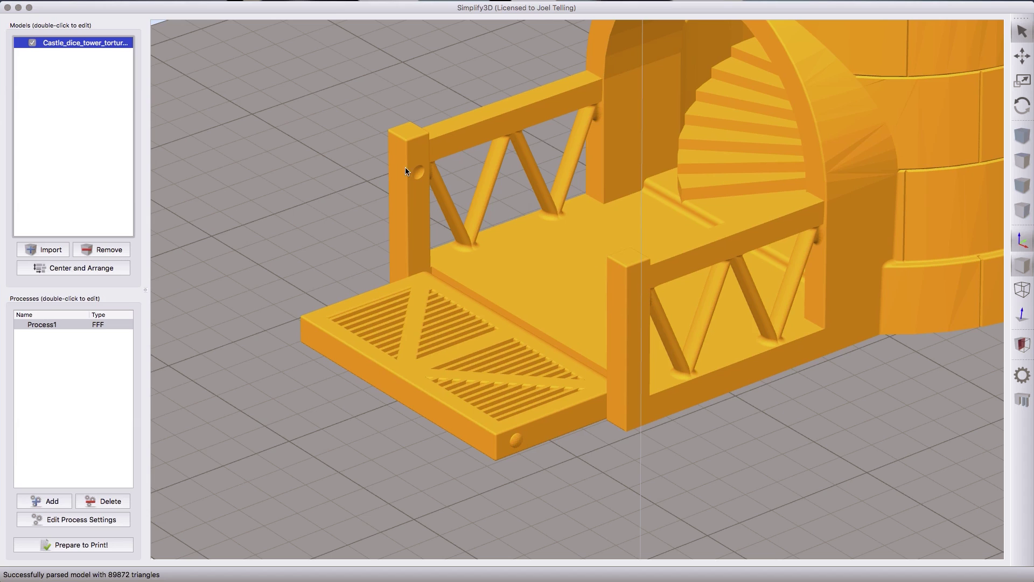
pyautogui.moveTo(680, 379)
pyautogui.mouseDown(button='right')
pyautogui.moveTo(690, 383)
pyautogui.moveTo(660, 406)
pyautogui.mouseUp(button='right')
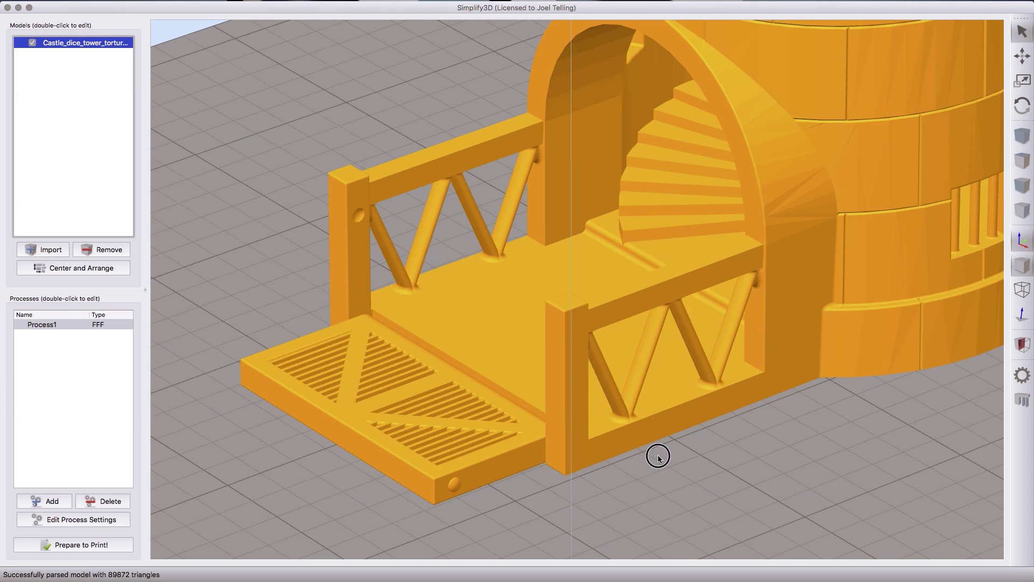
pyautogui.moveTo(657, 456); pyautogui.dragTo(405, 438)
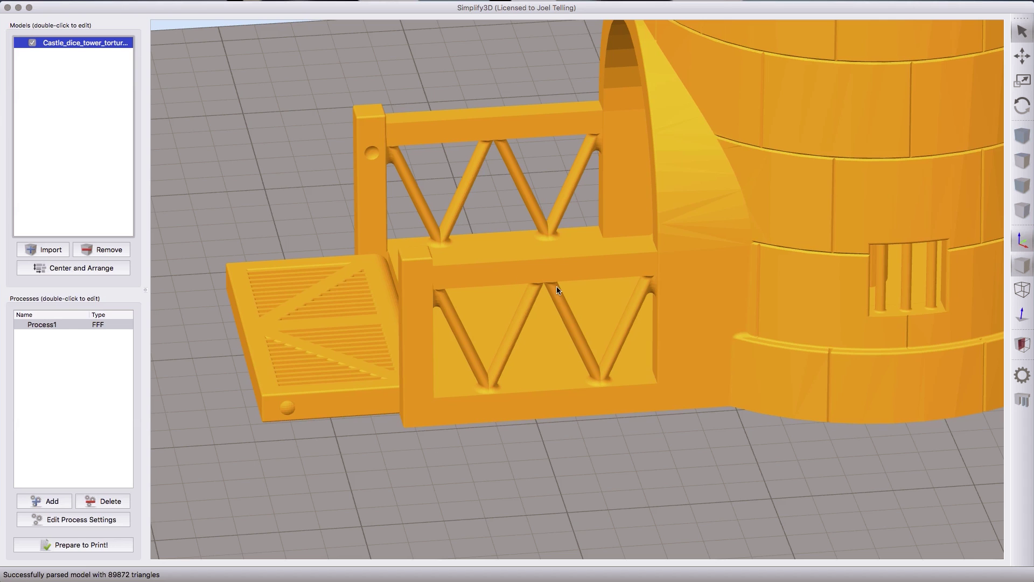
pyautogui.moveTo(555, 282); pyautogui.dragTo(512, 379)
pyautogui.scroll(3, 652, 389)
pyautogui.moveTo(652, 390); pyautogui.dragTo(778, 280)
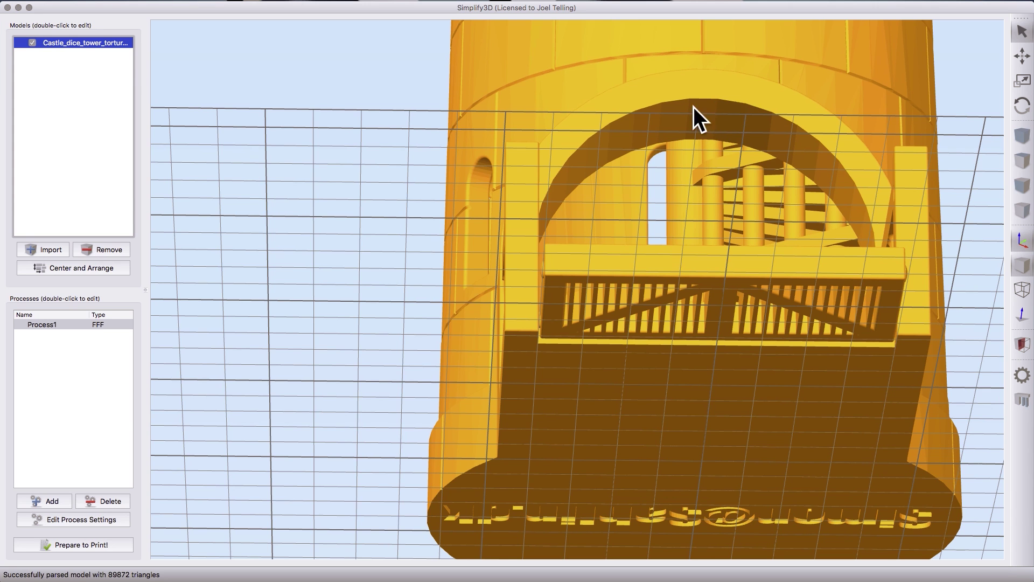
# Inspect the battlements, then slice the tower: 517 layers, 6 h 44 min, 92.95 g filament.
pyautogui.moveTo(668, 149); pyautogui.dragTo(851, 271)
pyautogui.moveTo(560, 264); pyautogui.dragTo(655, 251)
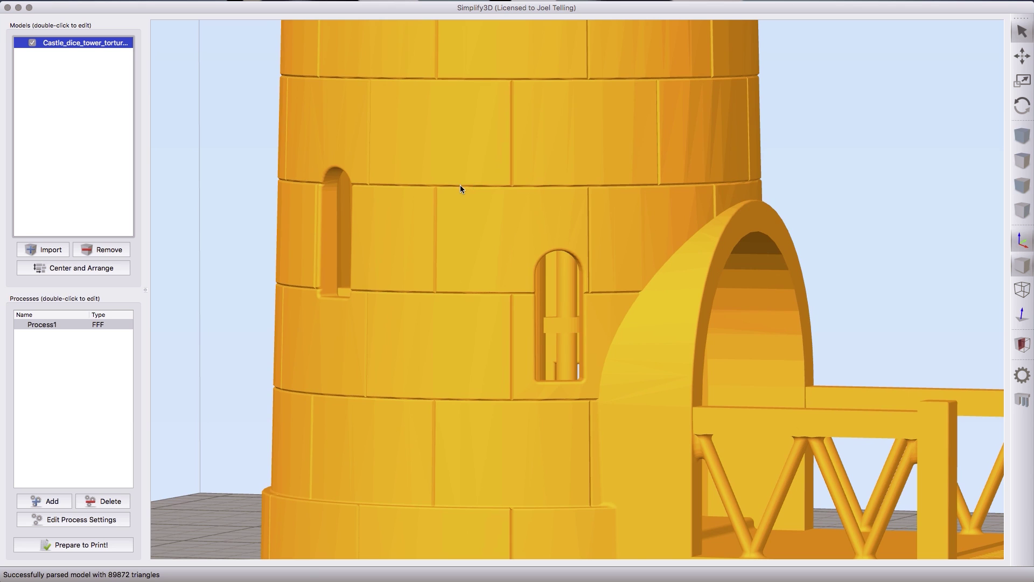
pyautogui.scroll(-5, 473, 192)
pyautogui.moveTo(473, 193); pyautogui.dragTo(489, 157)
pyautogui.scroll(3, 498, 158)
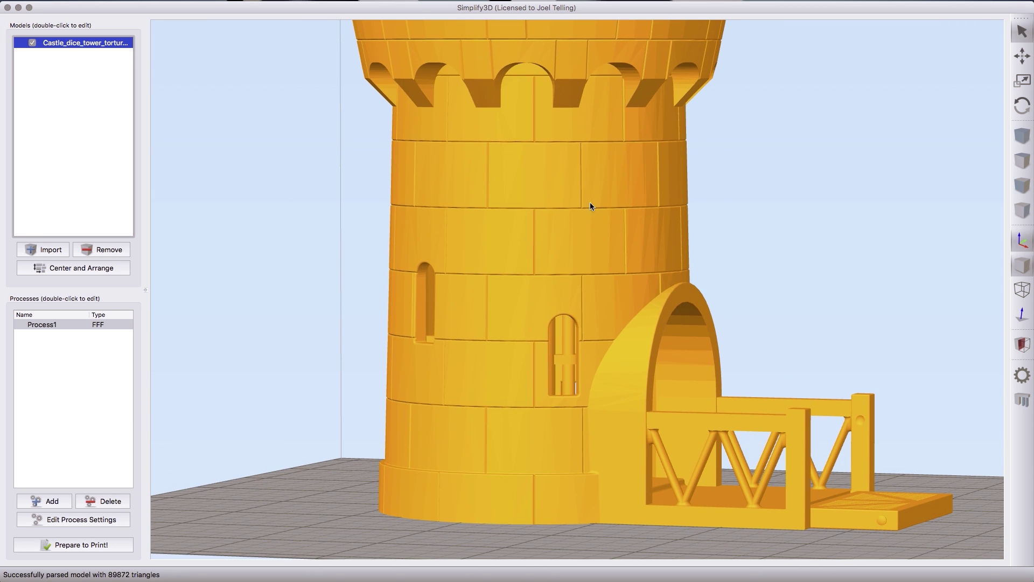
pyautogui.moveTo(552, 276); pyautogui.dragTo(229, 330)
pyautogui.scroll(5, 506, 199)
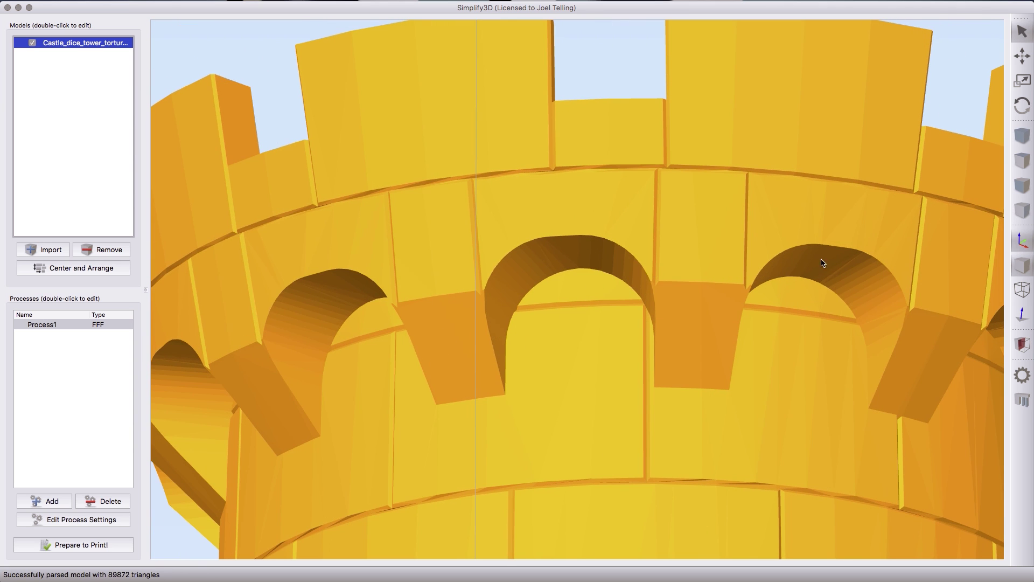
pyautogui.moveTo(858, 365); pyautogui.dragTo(650, 352)
pyautogui.scroll(-5, 649, 348)
pyautogui.moveTo(563, 362); pyautogui.dragTo(595, 409)
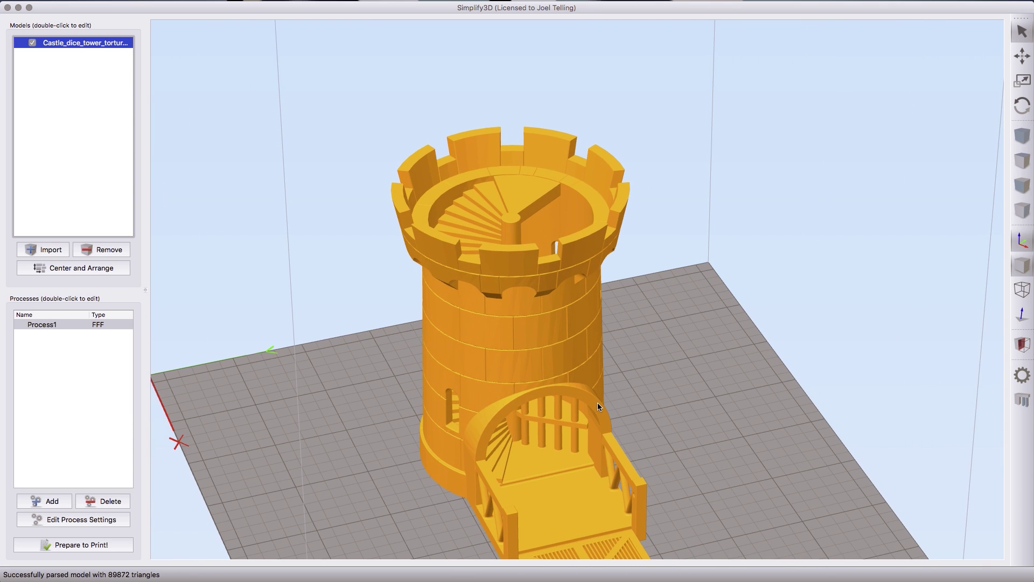
pyautogui.click(125, 548)
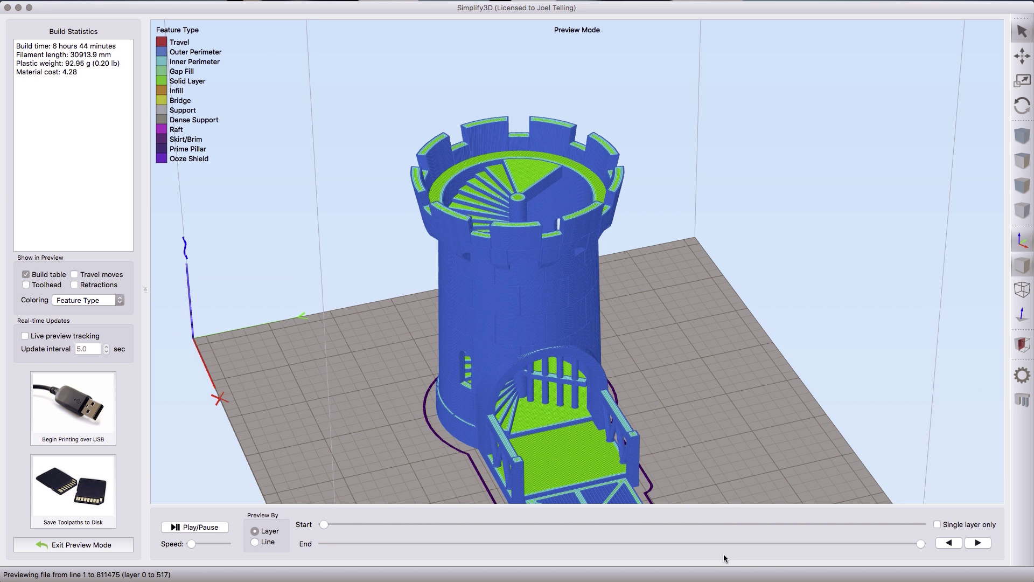
# Limit the toolpath preview to the lowest 72 layers and view them up close.
pyautogui.moveTo(922, 543); pyautogui.dragTo(472, 558)
pyautogui.scroll(10, 470, 478)
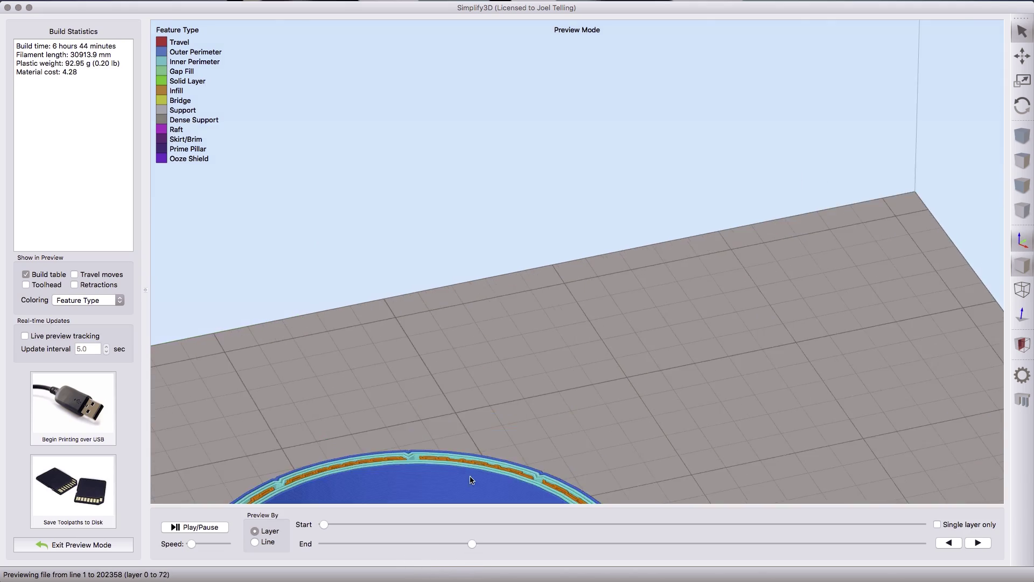
pyautogui.moveTo(473, 478); pyautogui.dragTo(601, 203, button='right')
pyautogui.moveTo(602, 202); pyautogui.dragTo(678, 278)
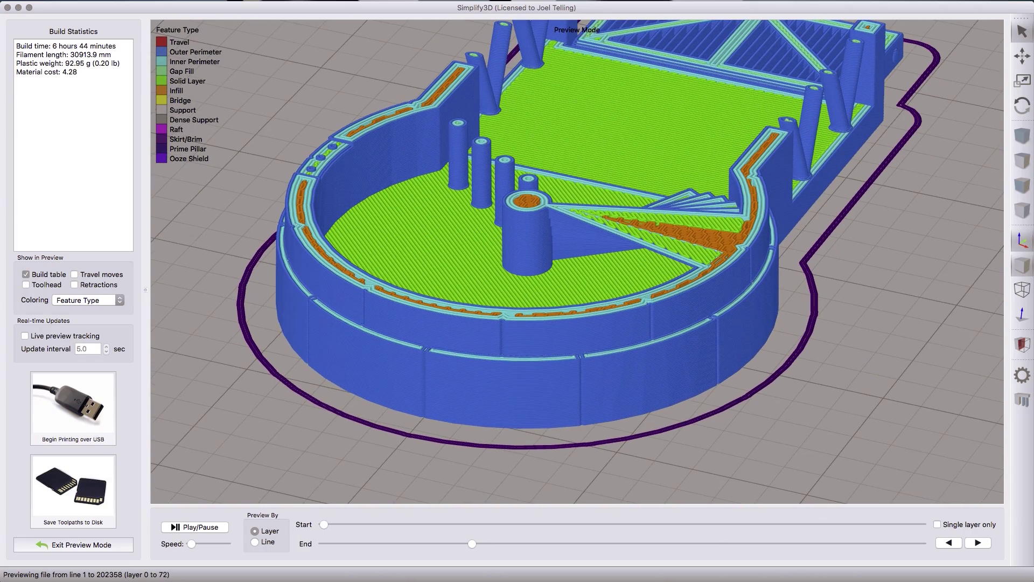
# Fine-tune the preview's end point to show the whole rim and posts.
pyautogui.moveTo(474, 545); pyautogui.dragTo(482, 546)
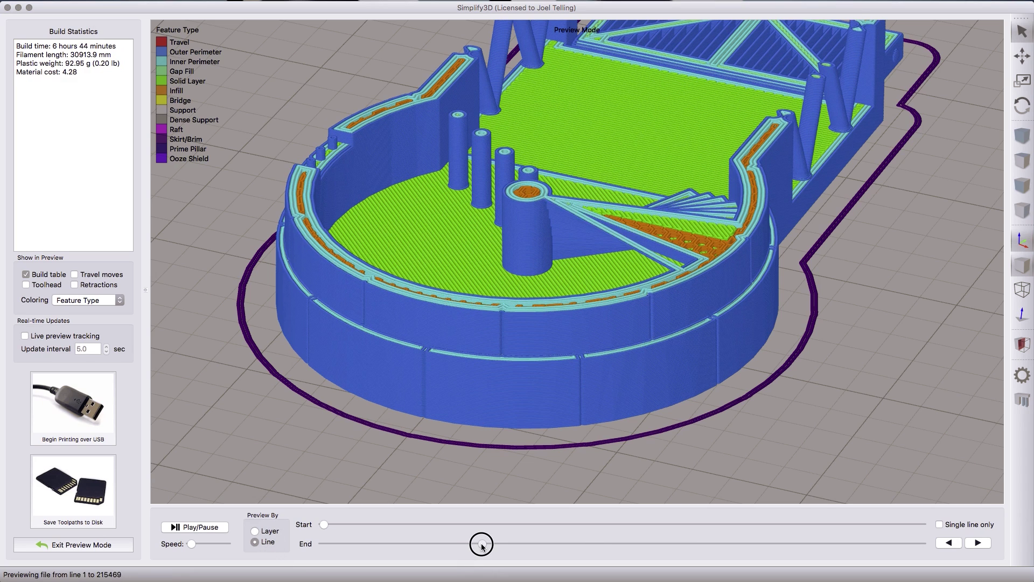
pyautogui.moveTo(656, 338); pyautogui.dragTo(439, 257)
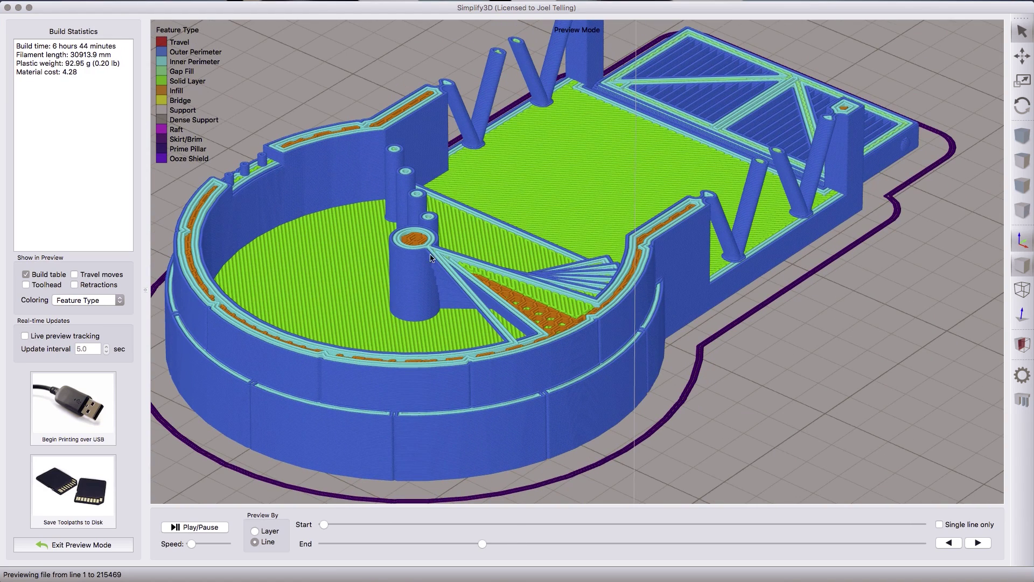
pyautogui.moveTo(480, 546); pyautogui.dragTo(483, 547)
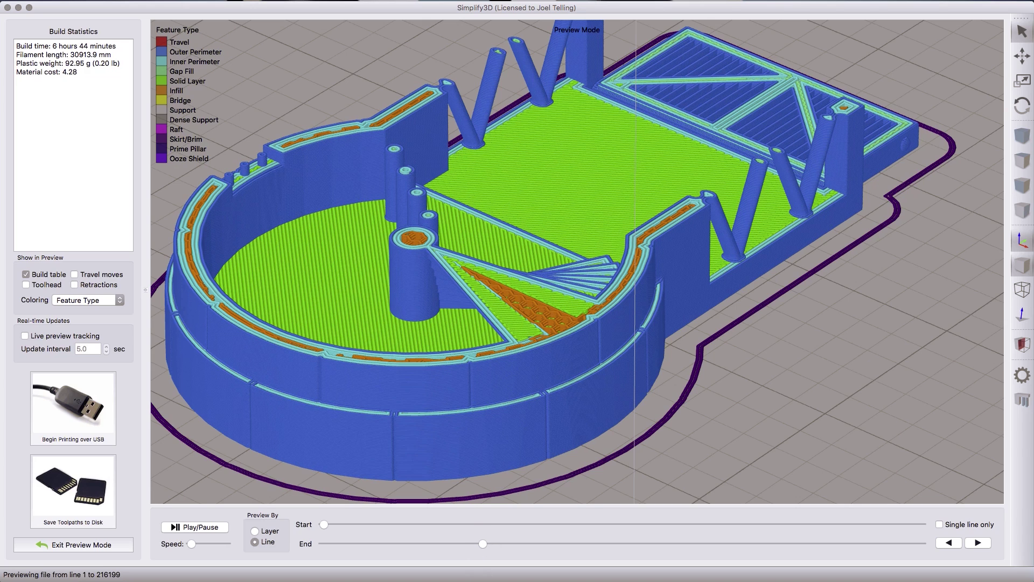
pyautogui.moveTo(483, 547); pyautogui.dragTo(604, 543)
# Advance the preview past the spiral stairs to line 699724, reaching the battlements.
pyautogui.moveTo(566, 381); pyautogui.dragTo(673, 531)
pyautogui.moveTo(605, 547); pyautogui.dragTo(799, 543)
pyautogui.moveTo(736, 470); pyautogui.dragTo(730, 470, button='right')
pyautogui.moveTo(800, 543); pyautogui.dragTo(838, 545)
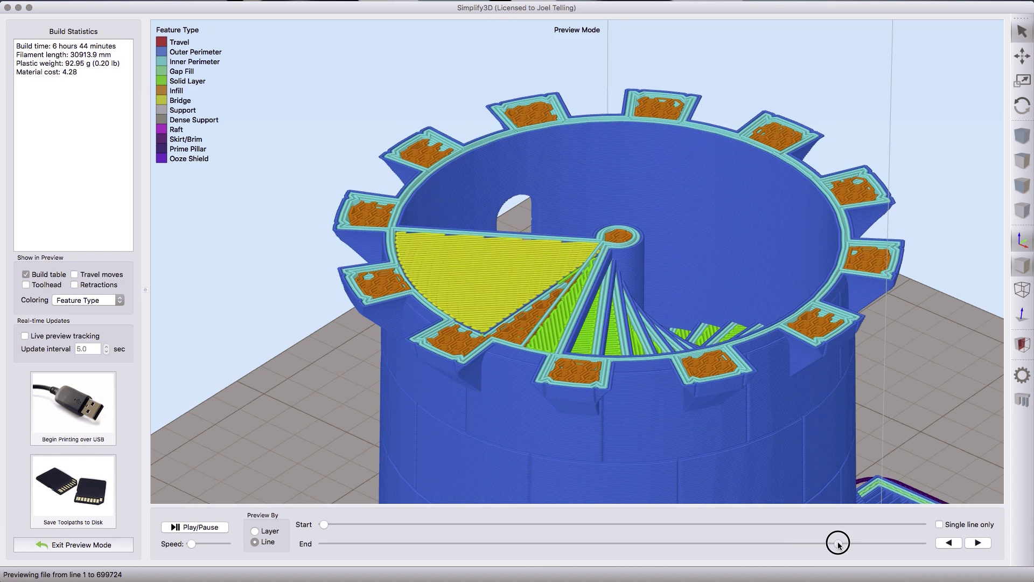
# Step around the yellow bridge layer, then extend the preview through the infill to line 811475.
pyautogui.moveTo(838, 545); pyautogui.dragTo(837, 544)
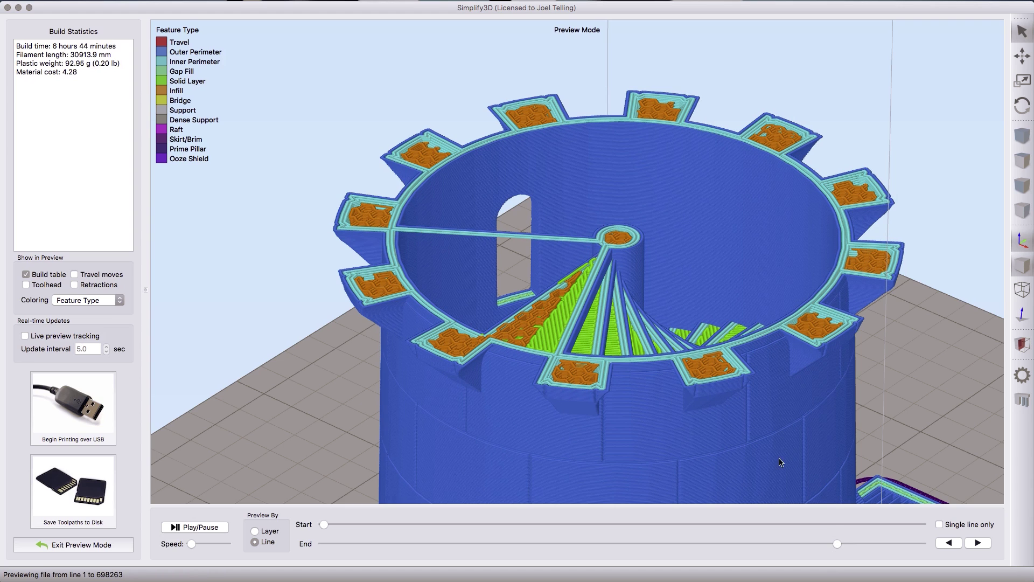
pyautogui.moveTo(838, 547); pyautogui.dragTo(839, 548)
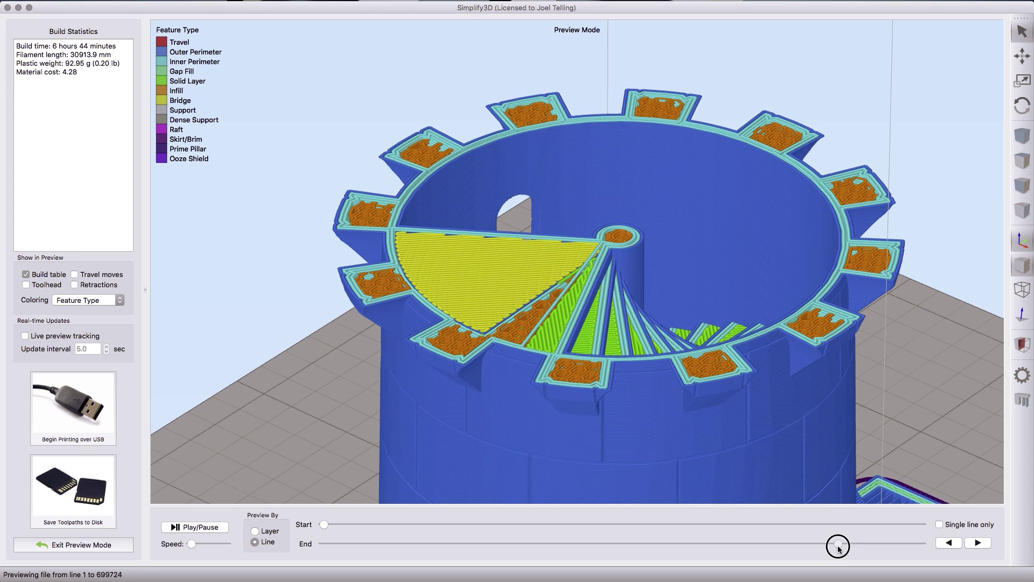
pyautogui.moveTo(838, 548); pyautogui.dragTo(838, 549)
pyautogui.moveTo(834, 545); pyautogui.dragTo(920, 543)
pyautogui.scroll(-5, 658, 353)
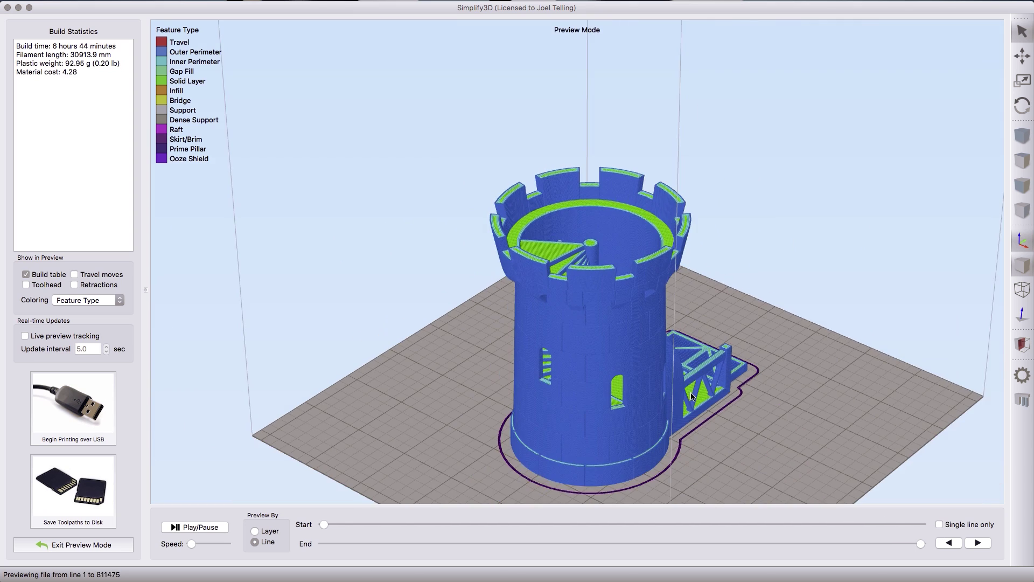
pyautogui.moveTo(538, 372); pyautogui.dragTo(526, 326)
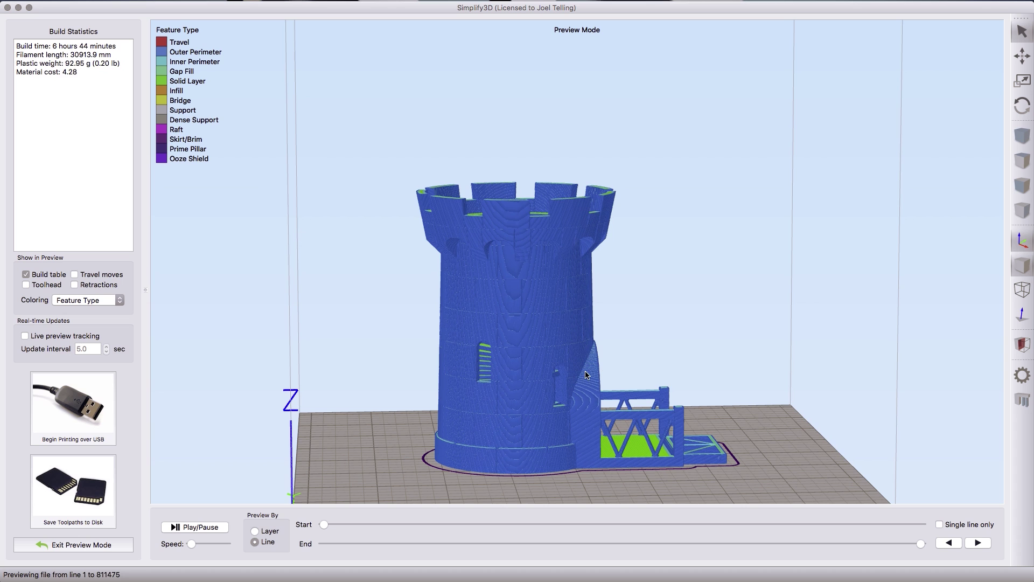
pyautogui.moveTo(603, 408); pyautogui.dragTo(510, 404)
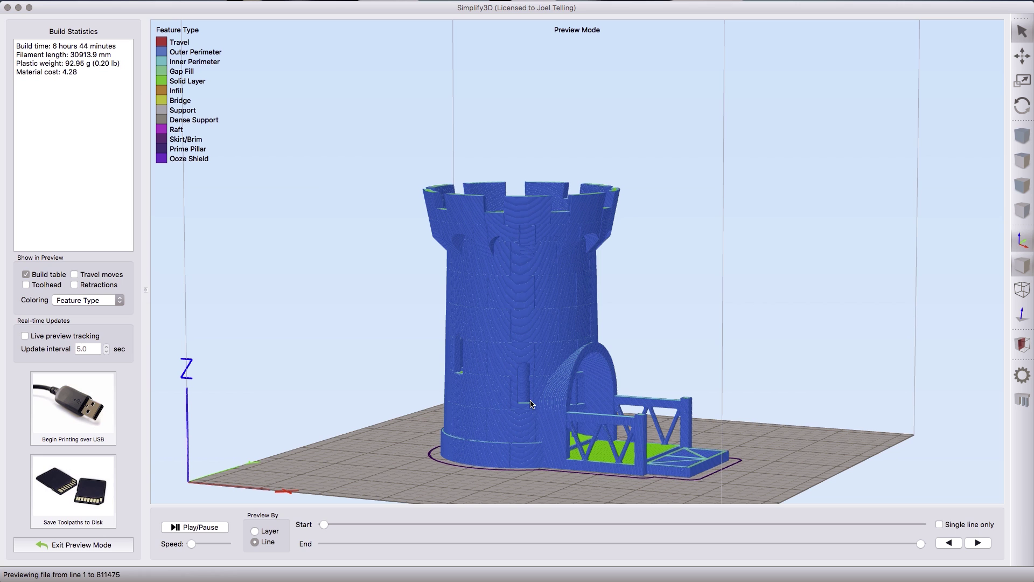
pyautogui.moveTo(589, 394); pyautogui.dragTo(474, 392)
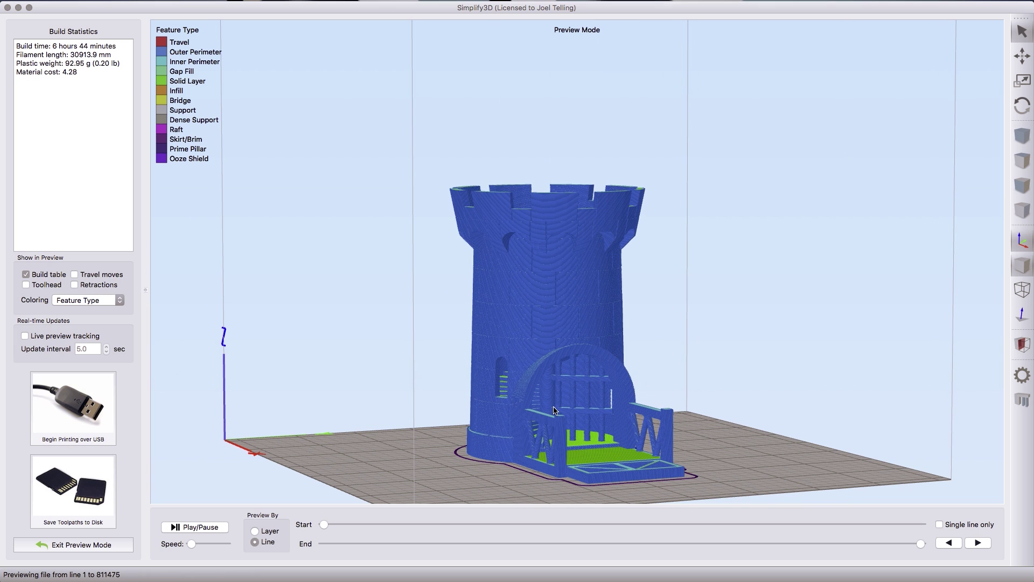